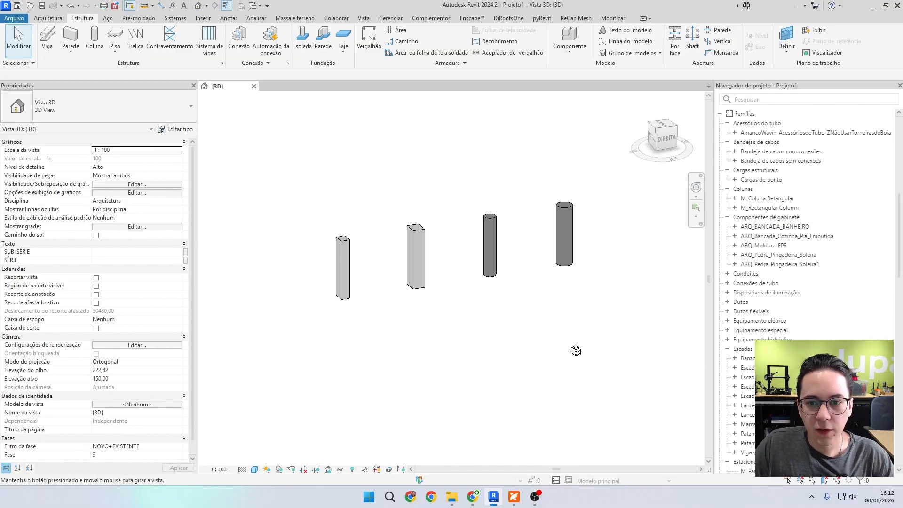
- Check the type names of the two circular columns in the 3D view
middle_click_drag(576, 348, 454, 405, "shift")
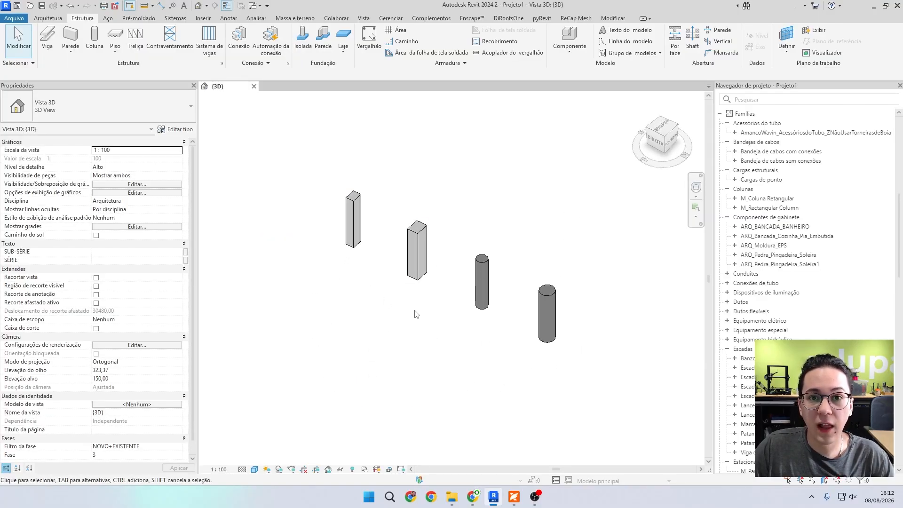
middle_click_drag(446, 344, 531, 376, "shift")
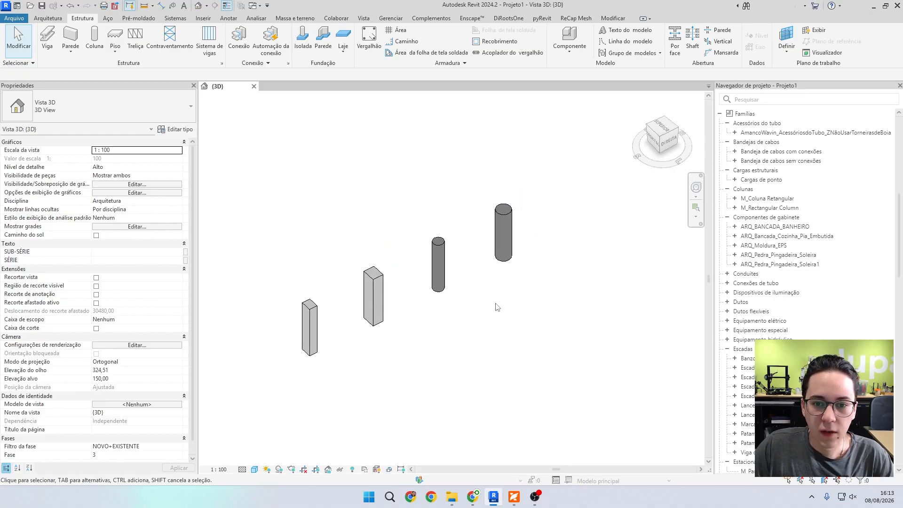
left_click(446, 259)
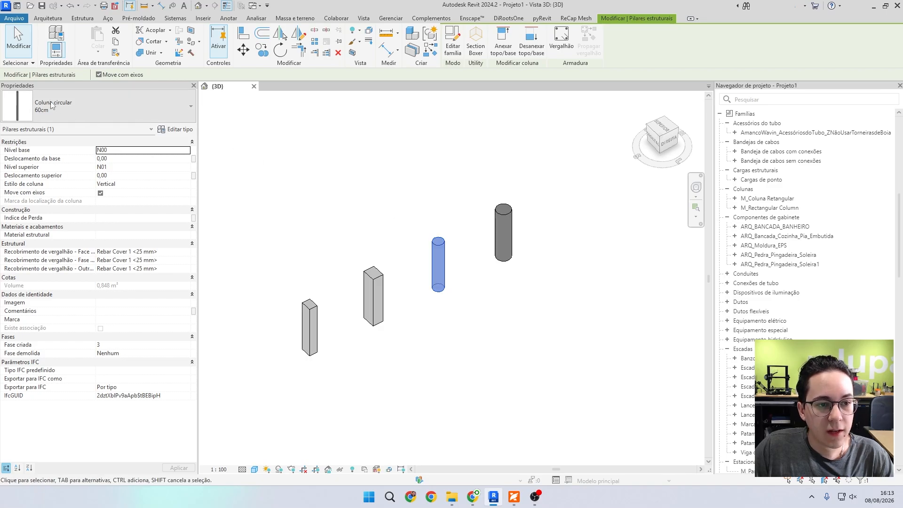
left_click(507, 234)
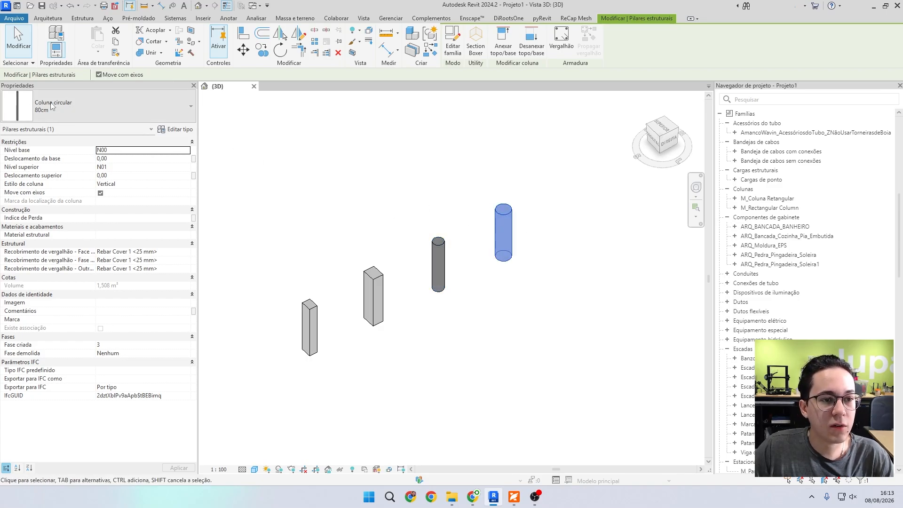
- Copy the 60cm circular column twice along one straight line toward the front, placing the first copy about 410 cm from the original
left_click(438, 276)
key("c")
key("o")
left_click(433, 307)
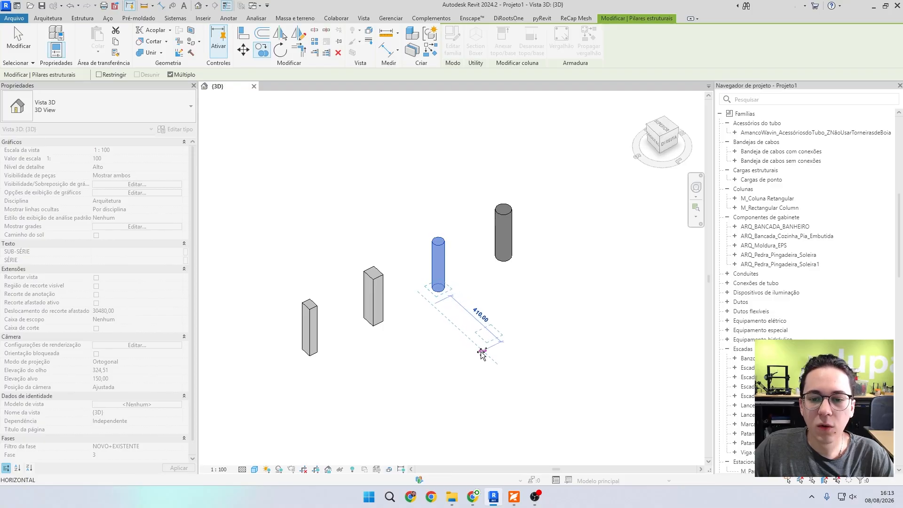
left_click(482, 354)
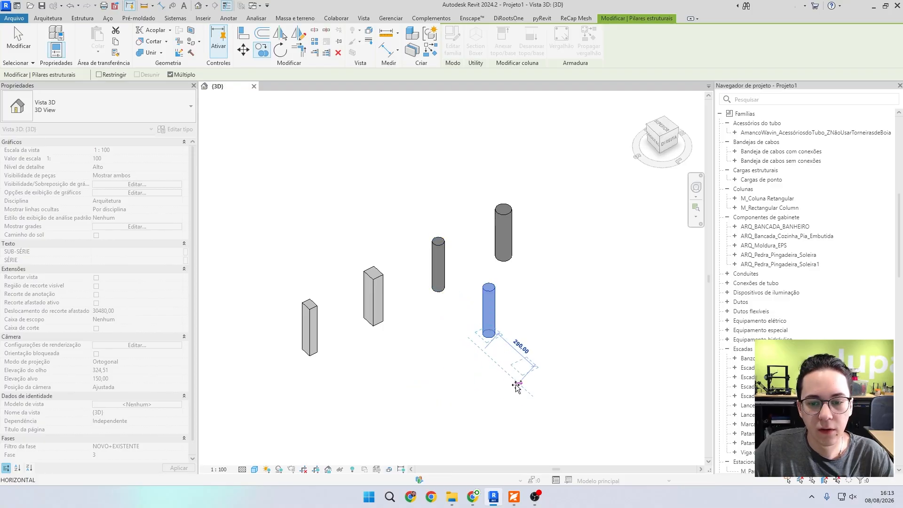
left_click(547, 412)
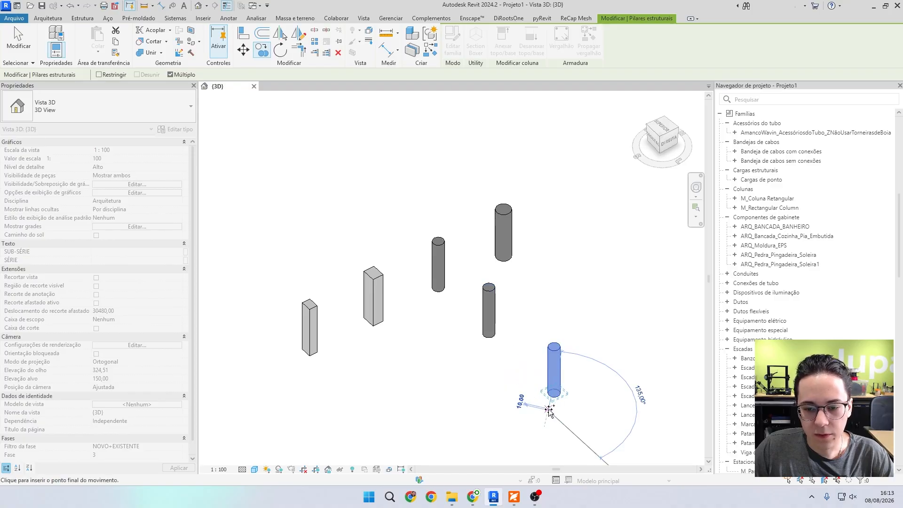
key("Escape")
key("Escape")
middle_click_drag(548, 302, 491, 306)
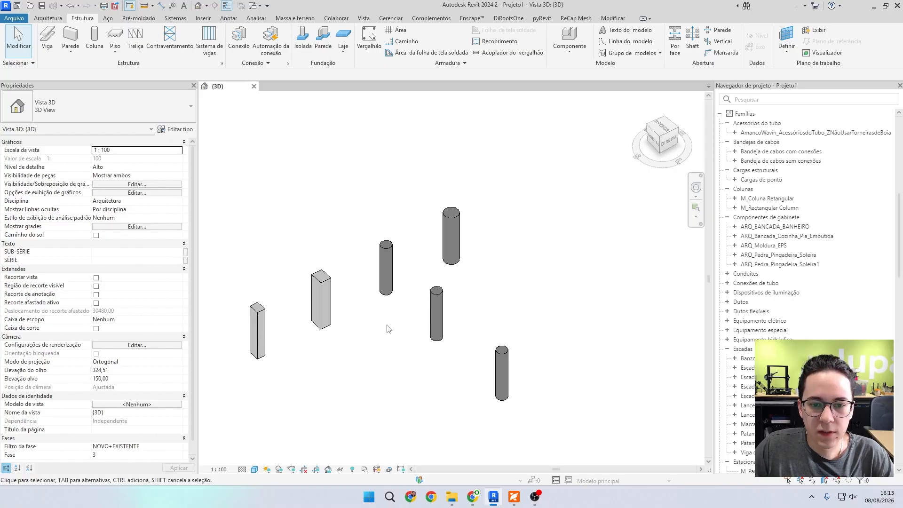
- Set the Diâmetro type parameter of the 60cm circular column type to 120,00
left_click(390, 292)
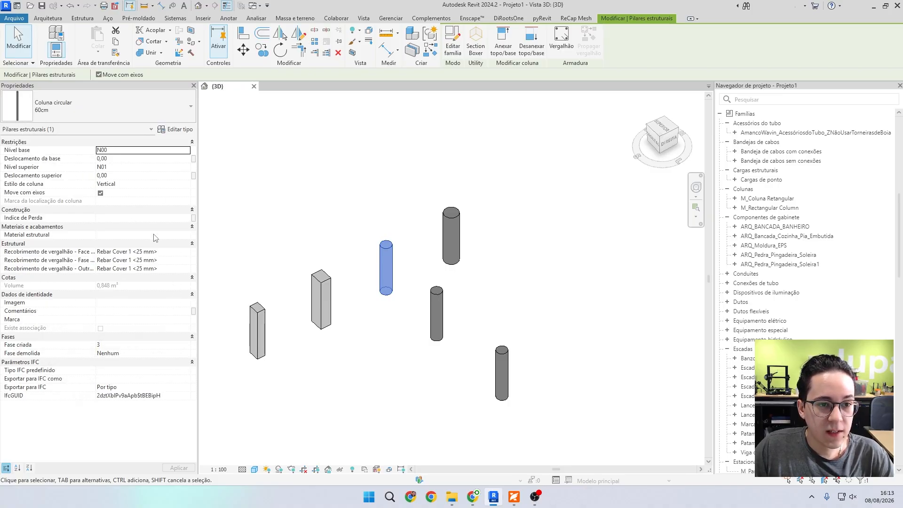
left_click(180, 130)
left_click(469, 238)
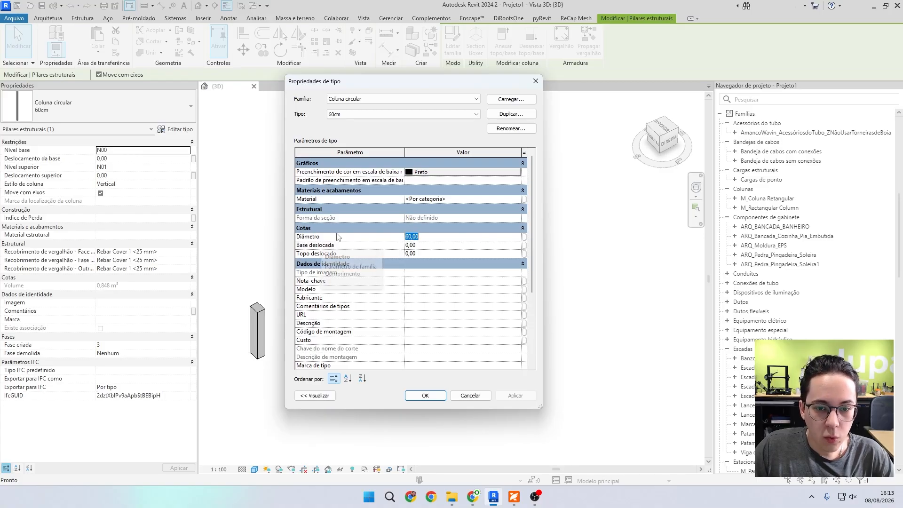
left_click_drag(388, 82, 583, 89)
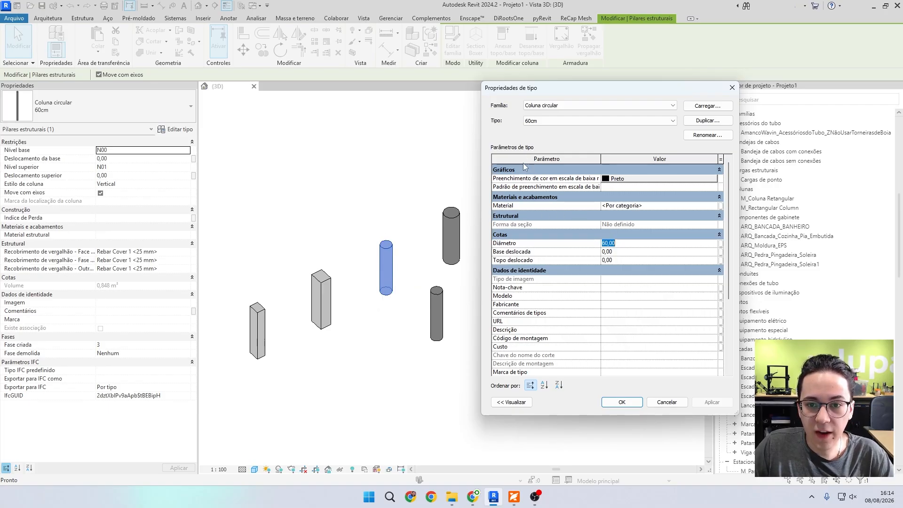
left_click_drag(549, 94, 624, 92)
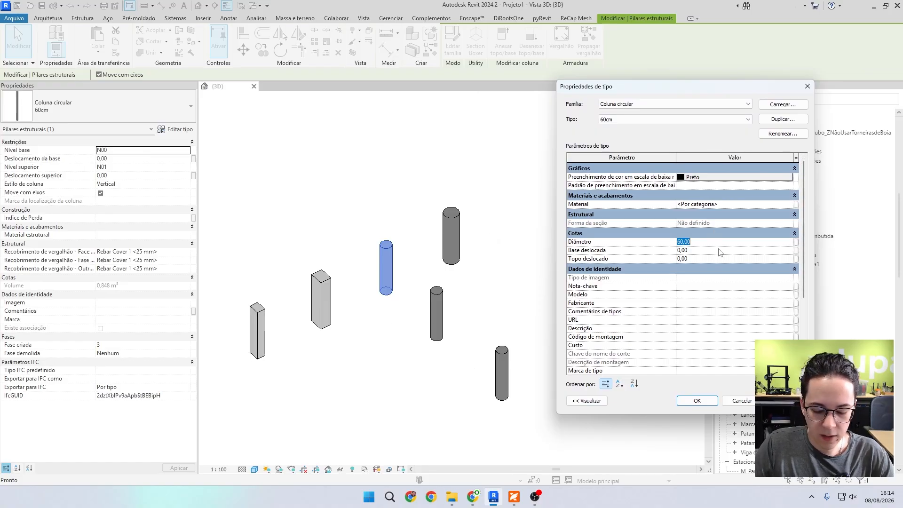
type("120,00")
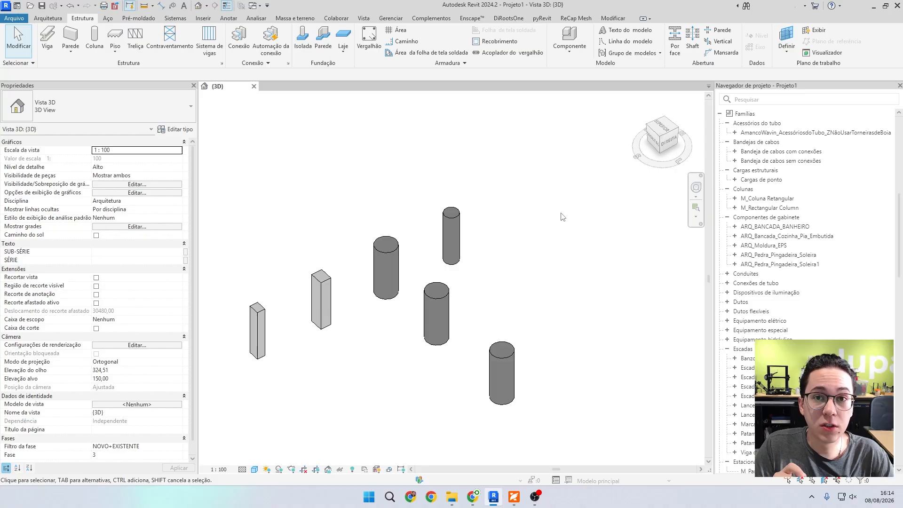
- Set the top offset (Deslocamento superior) of the middle copied circular column to 300 and compare its height with the other columns
left_click(442, 295)
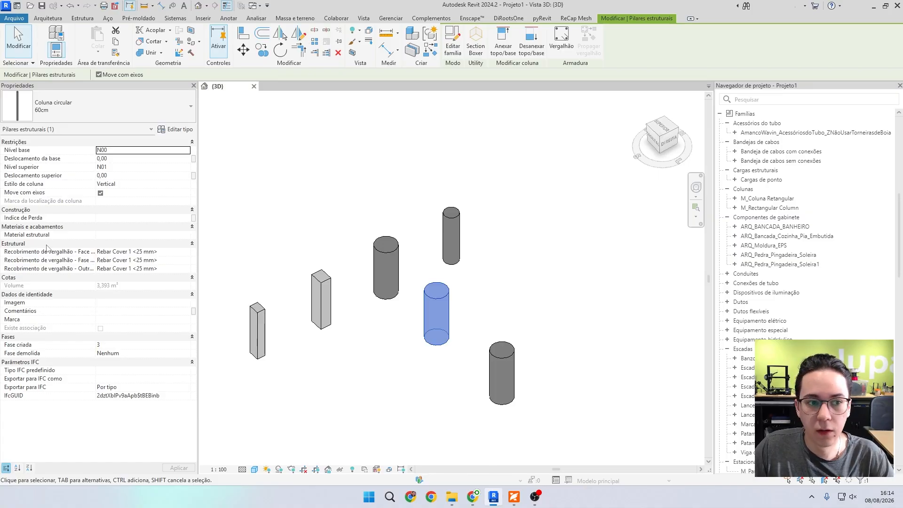
left_click(133, 158)
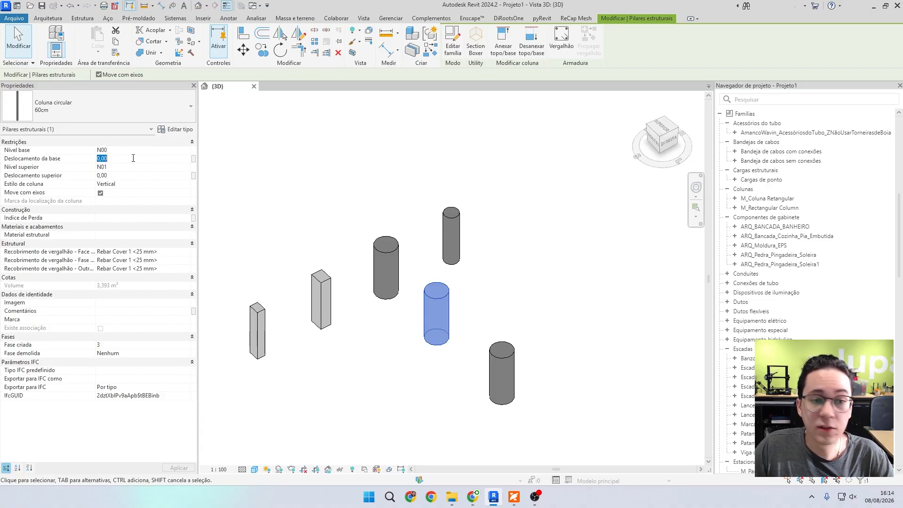
left_click(133, 175)
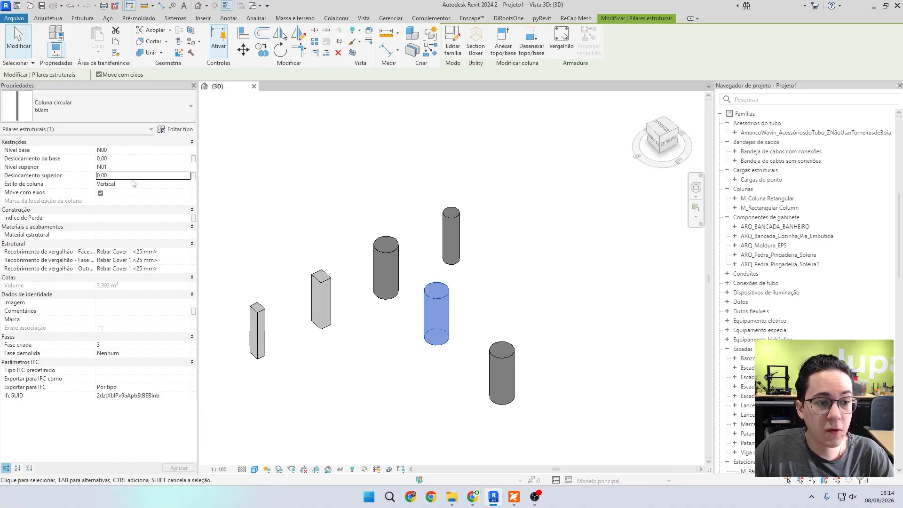
left_click(133, 178)
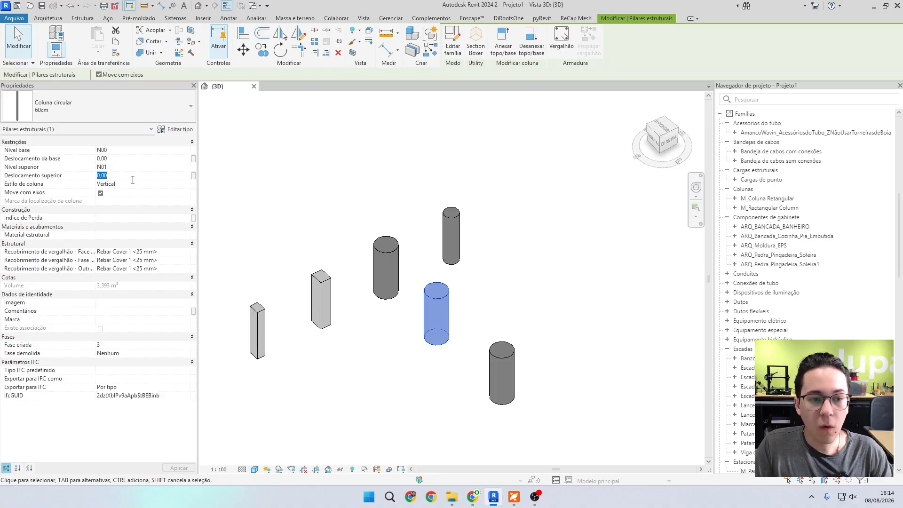
type("300")
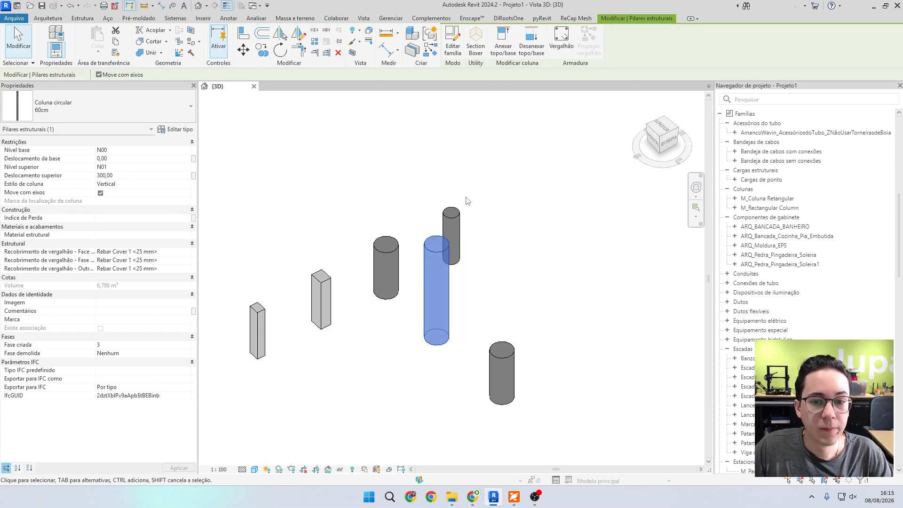
left_click(518, 253)
middle_click_drag(522, 309, 573, 229, "shift")
left_click(451, 202)
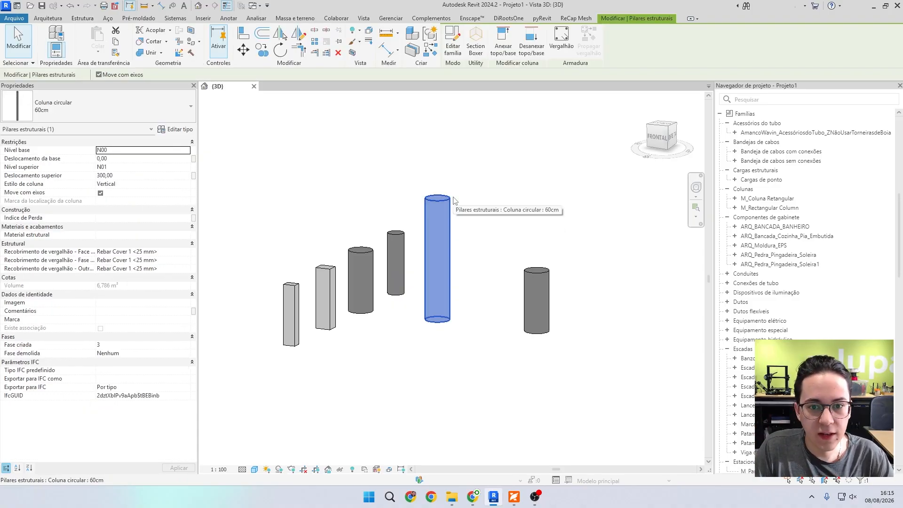
left_click(464, 216)
middle_click_drag(463, 216, 627, 240, "shift")
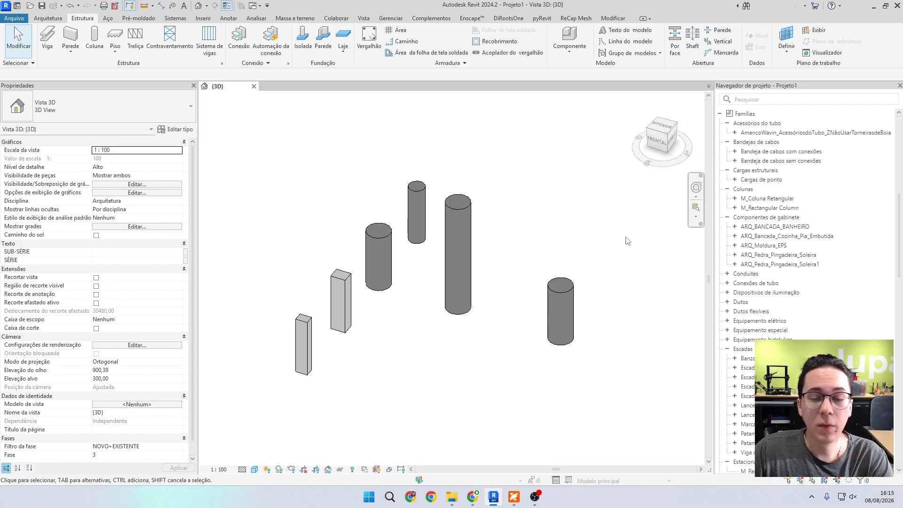
- Open the family of the tall circular column for editing
left_click(463, 221)
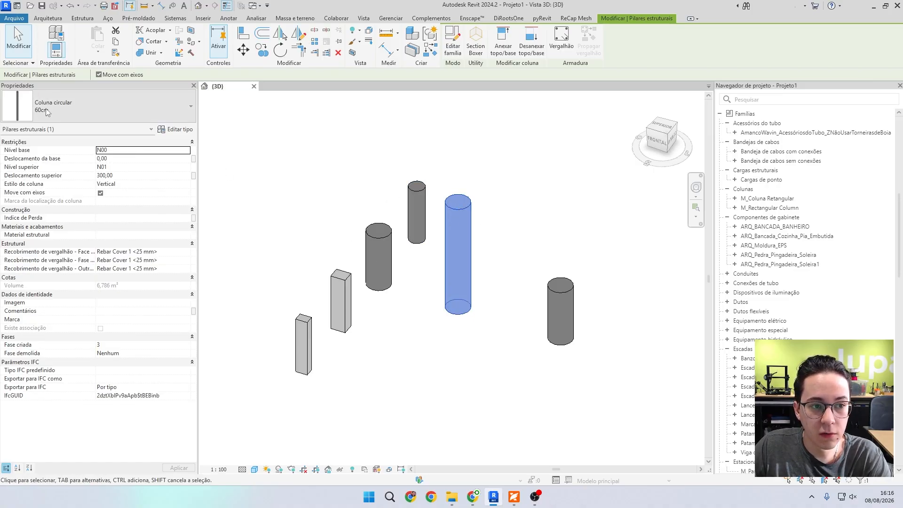
left_click(455, 43)
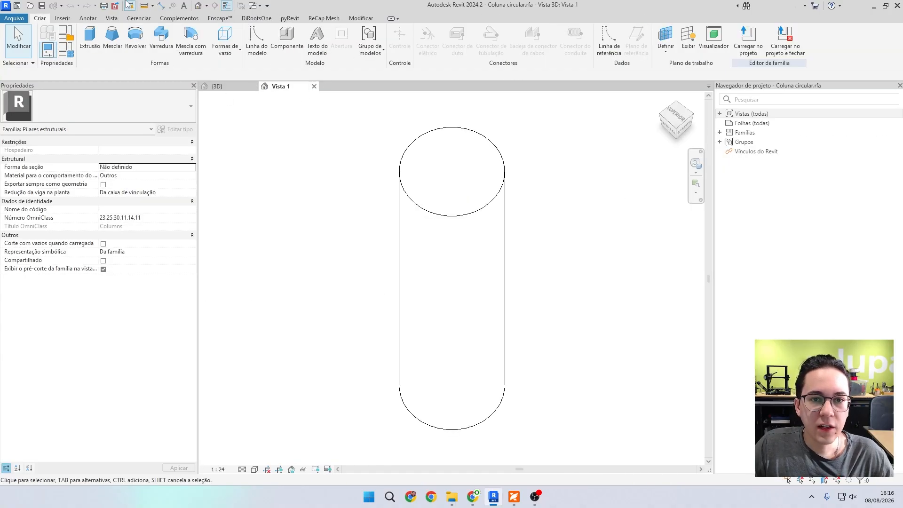
scroll(551, 271, "down", 2)
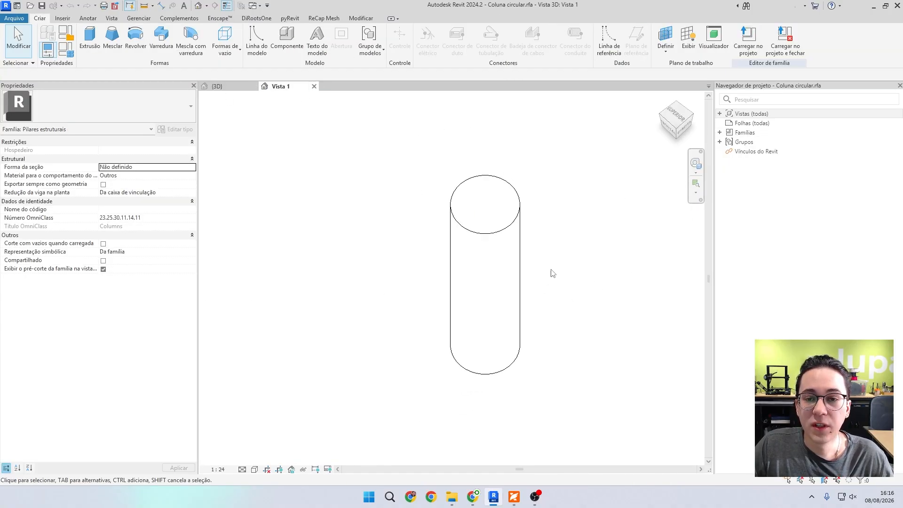
middle_click_drag(584, 343, 538, 261, "shift")
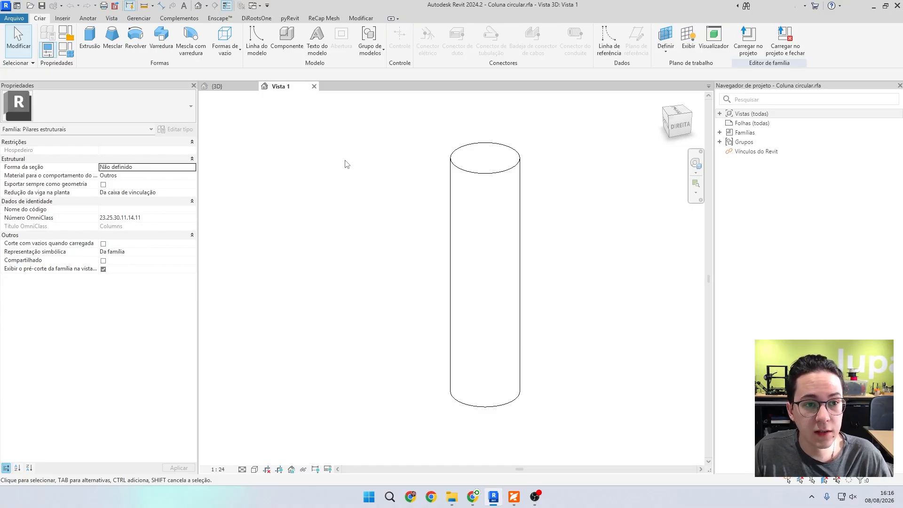
- Change the family's Diâmetro parameter from a type parameter to an instance parameter (Instância)
left_click(70, 55)
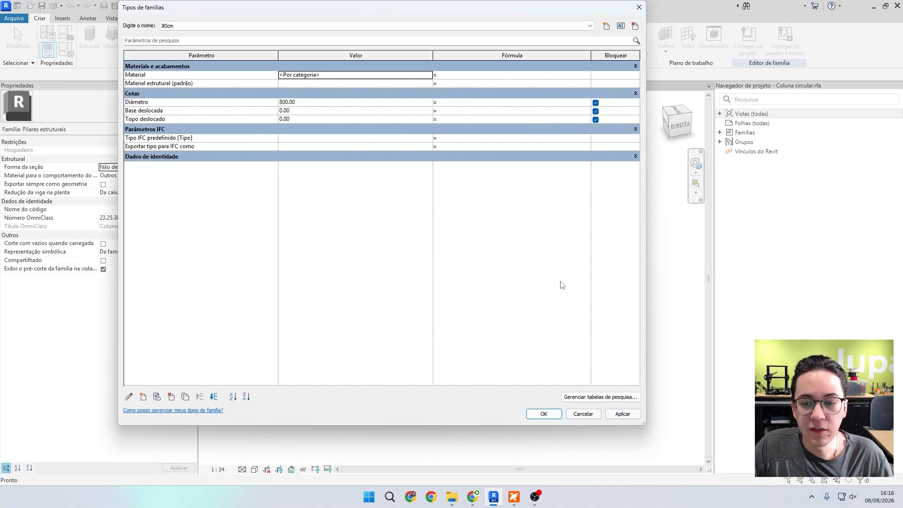
left_click(191, 157)
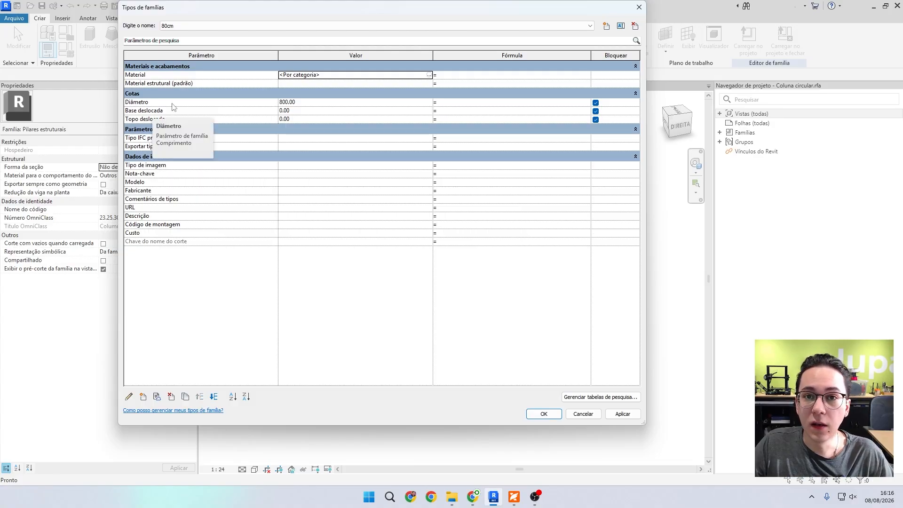
left_click(172, 103)
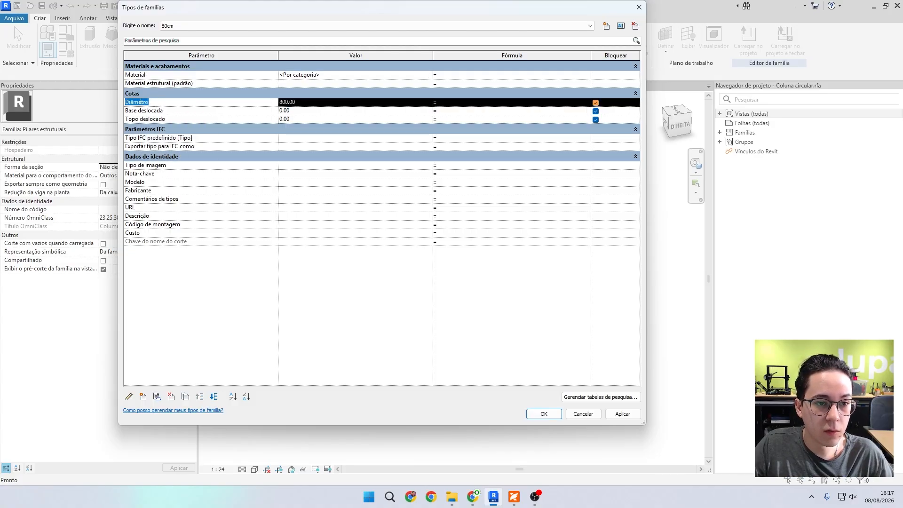
left_click(129, 397)
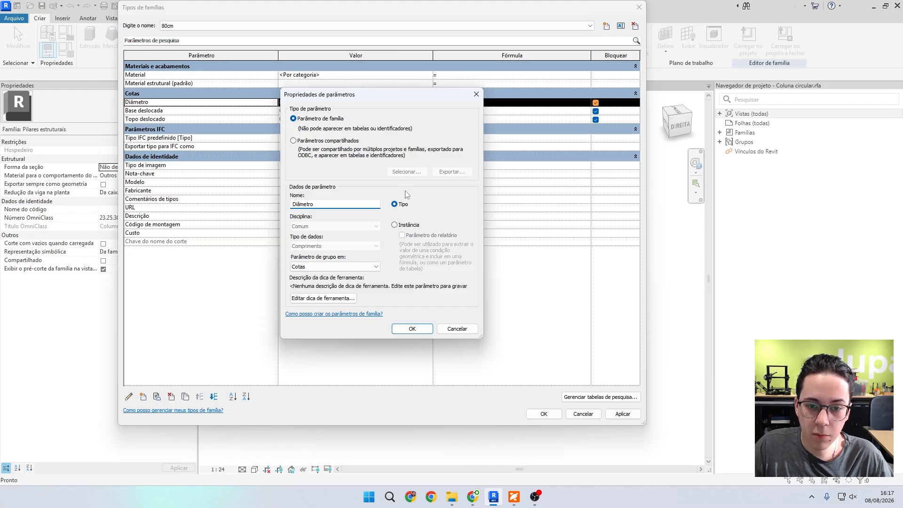
left_click(394, 225)
left_click(412, 329)
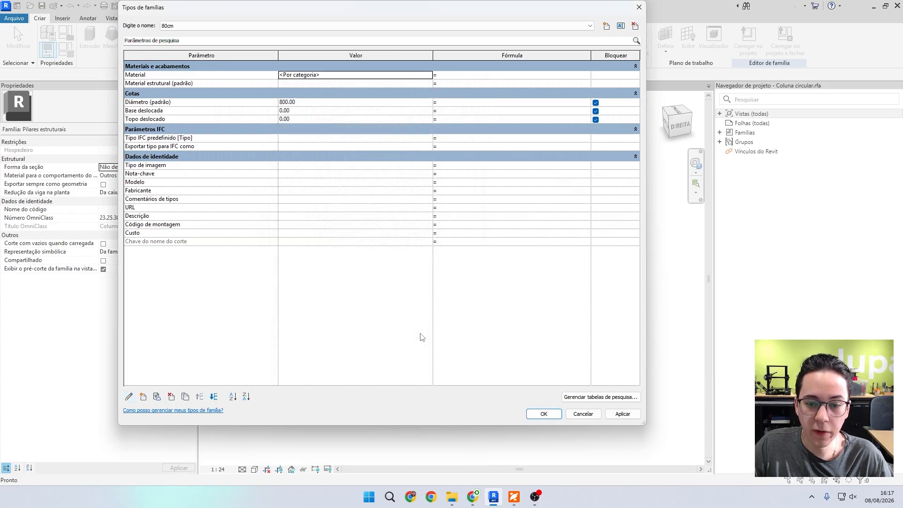
left_click(544, 414)
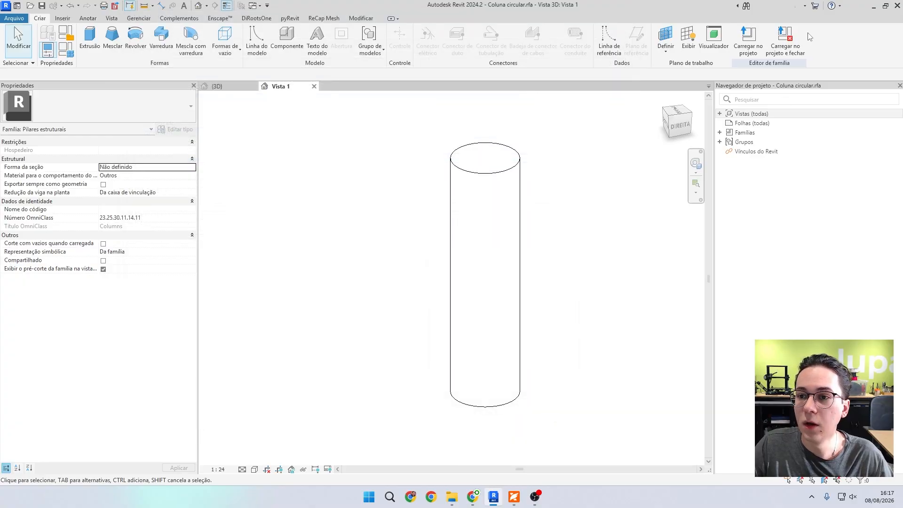
- Load the Coluna circular family into the project and close it without saving the file, replacing only the existing version
left_click(778, 45)
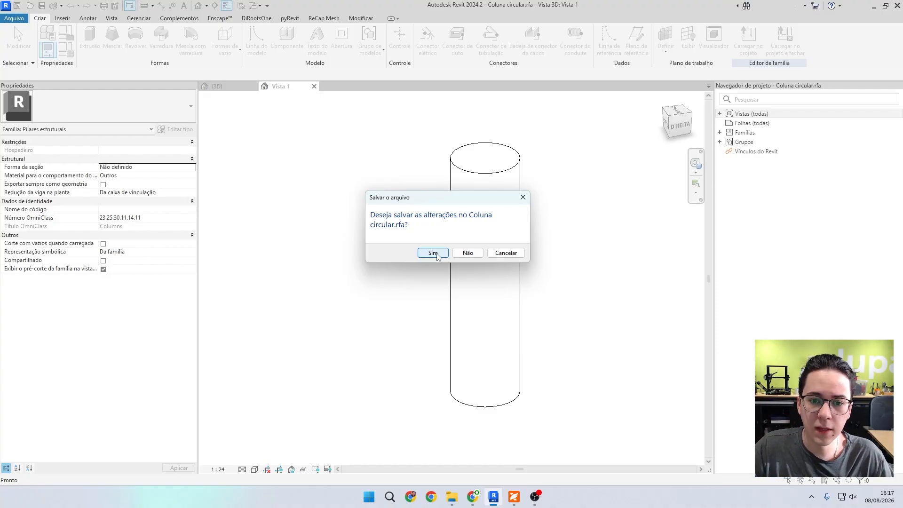
left_click(467, 253)
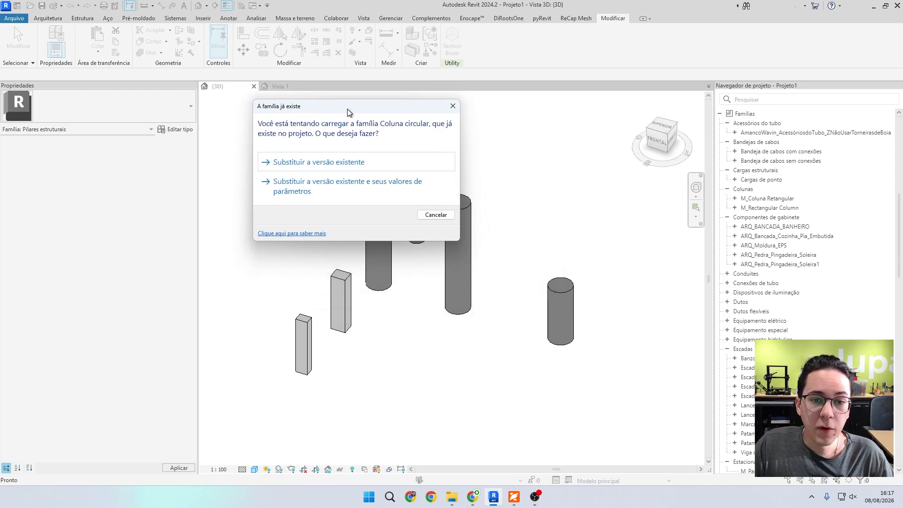
left_click_drag(348, 111, 257, 109)
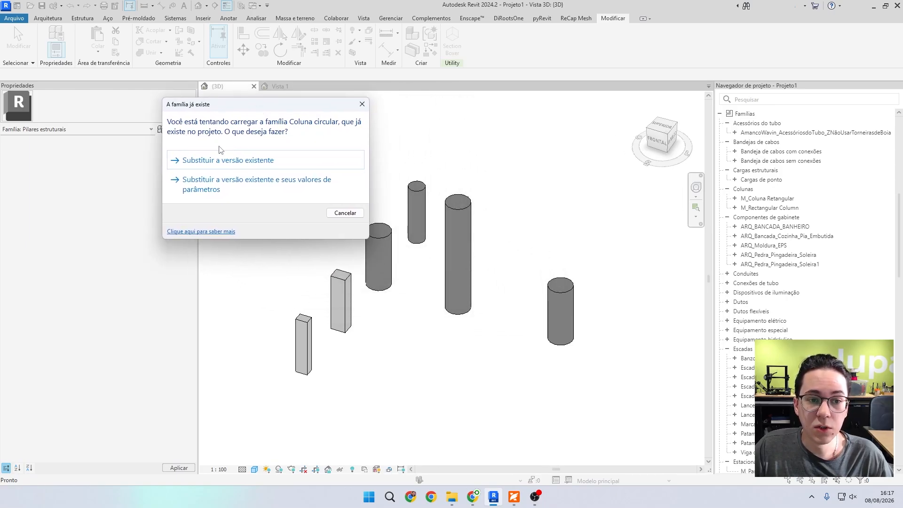
left_click(233, 161)
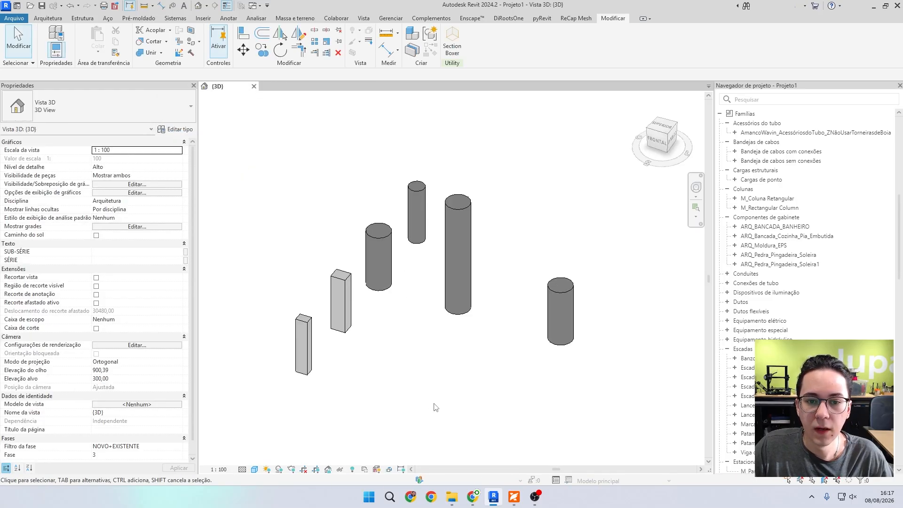
- Set the Diâmetro of the tall circular column to 75 as an instance value
left_click(470, 234)
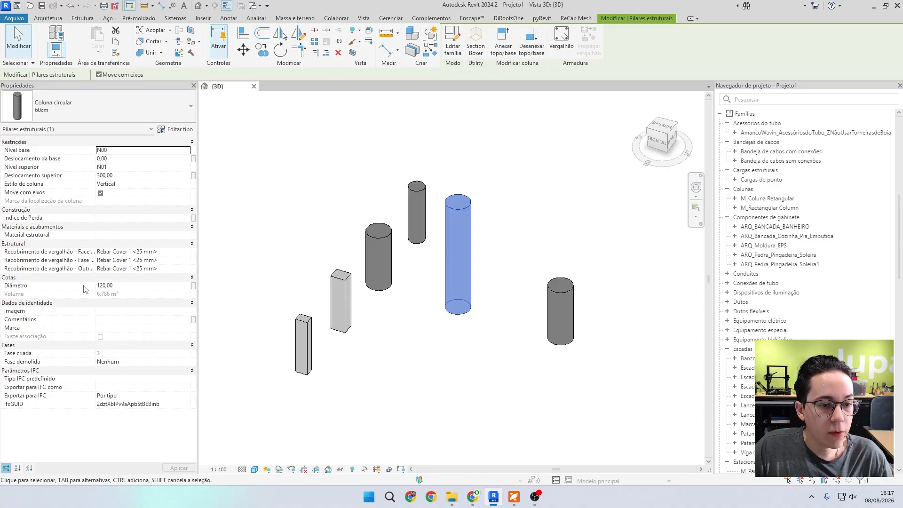
left_click(140, 286)
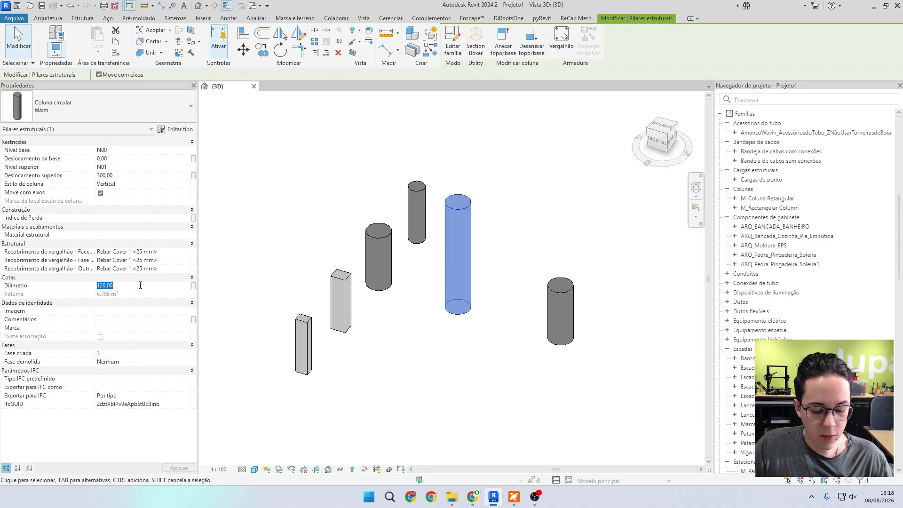
type("75")
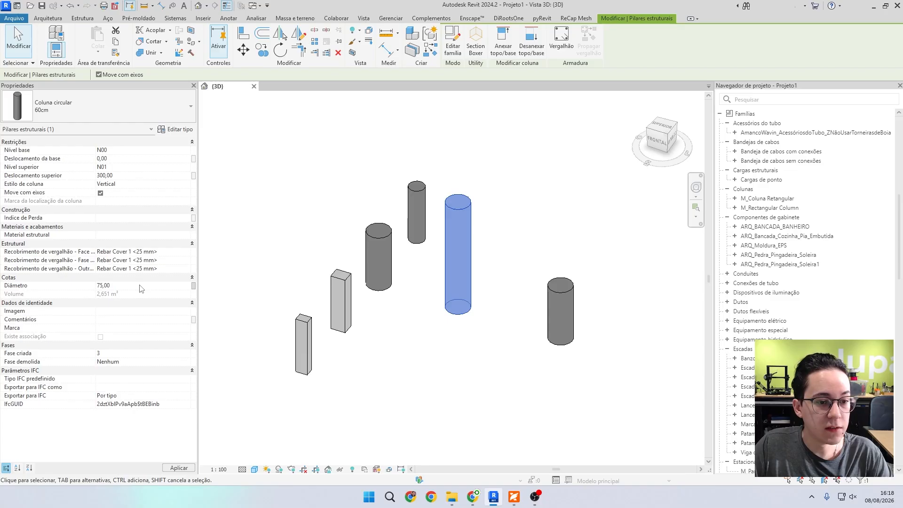
left_click(482, 357)
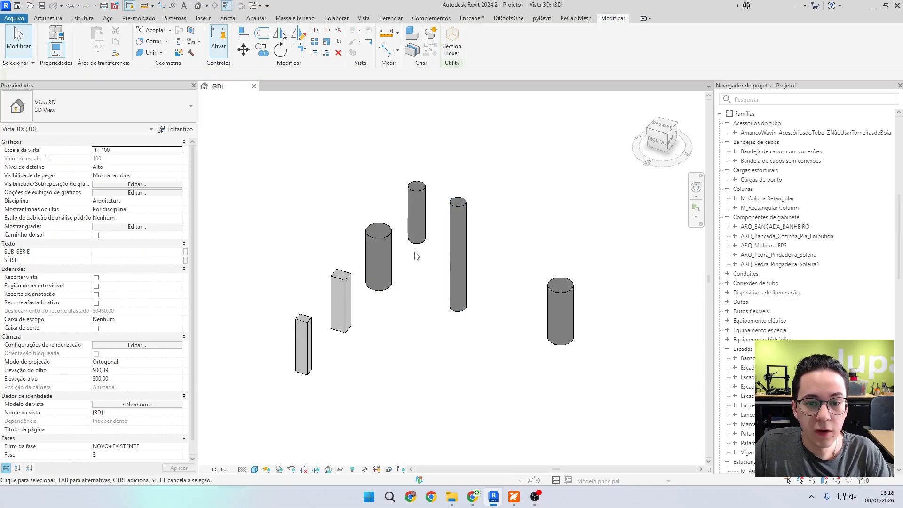
- Compare the type and Diâmetro values of the tall circular column with those of the neighbouring circular columns
left_click(390, 246)
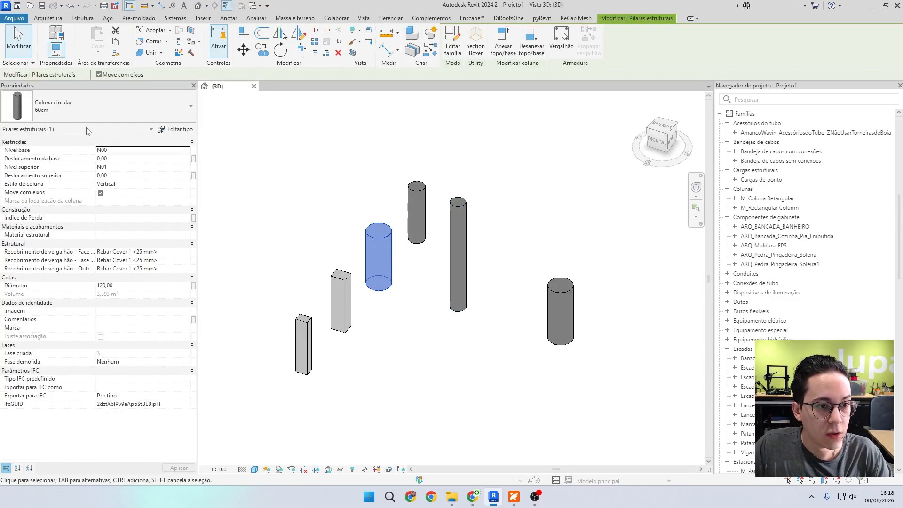
left_click(457, 262)
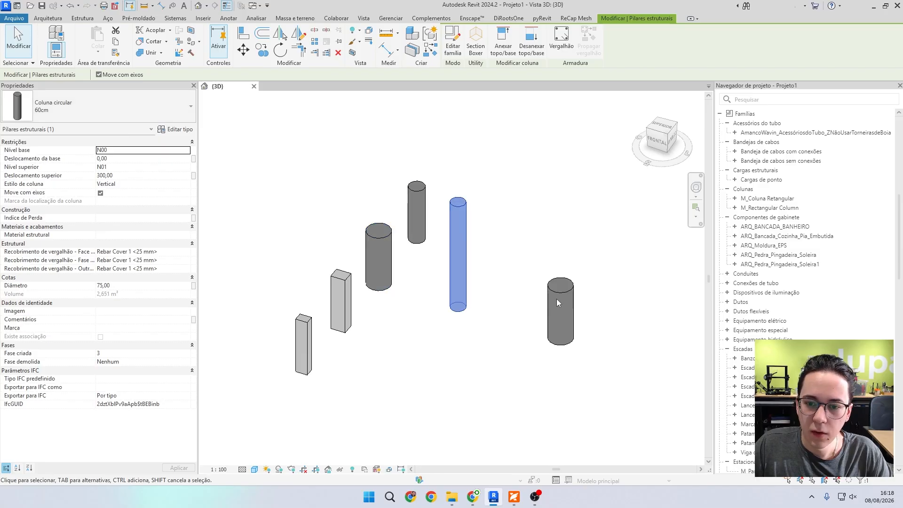
left_click(557, 295)
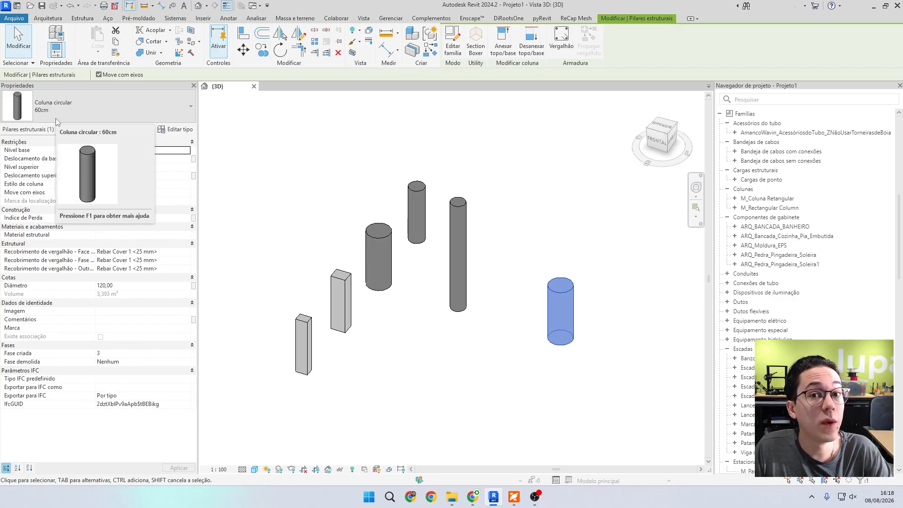
left_click(290, 201)
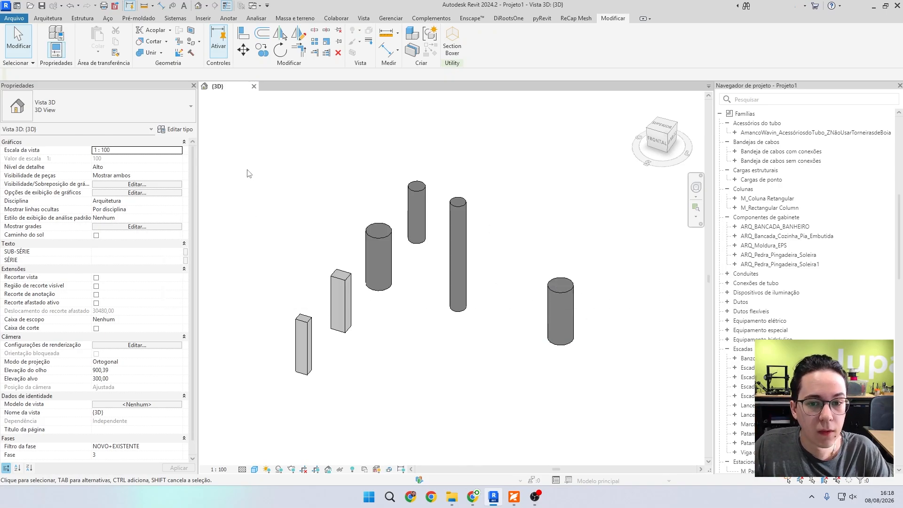
left_click(458, 245)
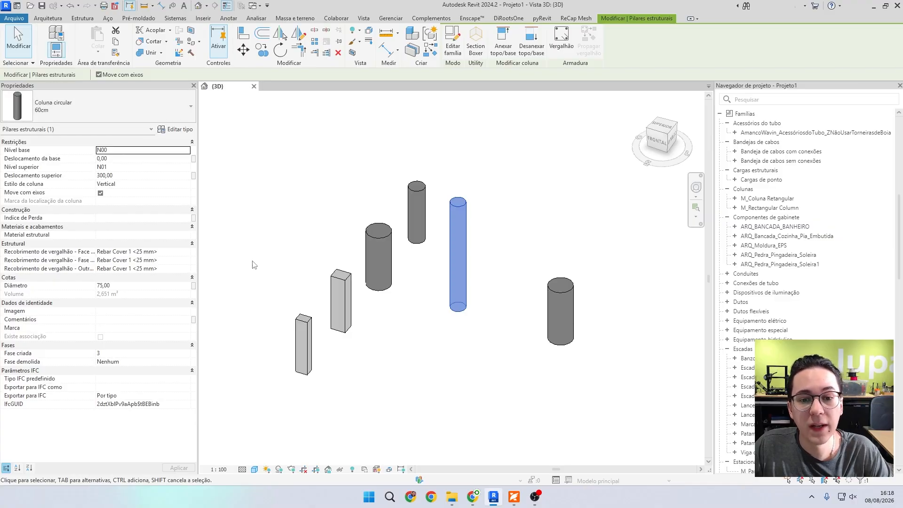
left_click(368, 241)
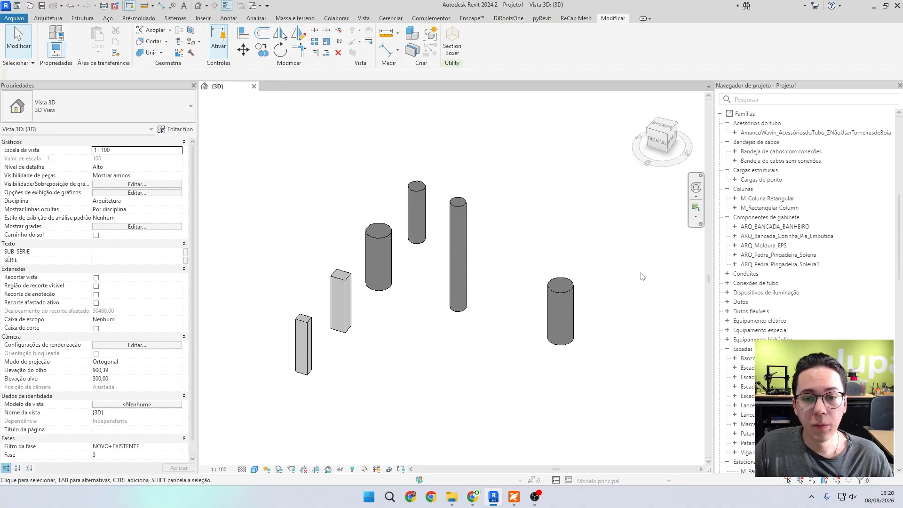
middle_click_drag(642, 276, 390, 288, "shift")
middle_click_drag(466, 381, 463, 301, "shift")
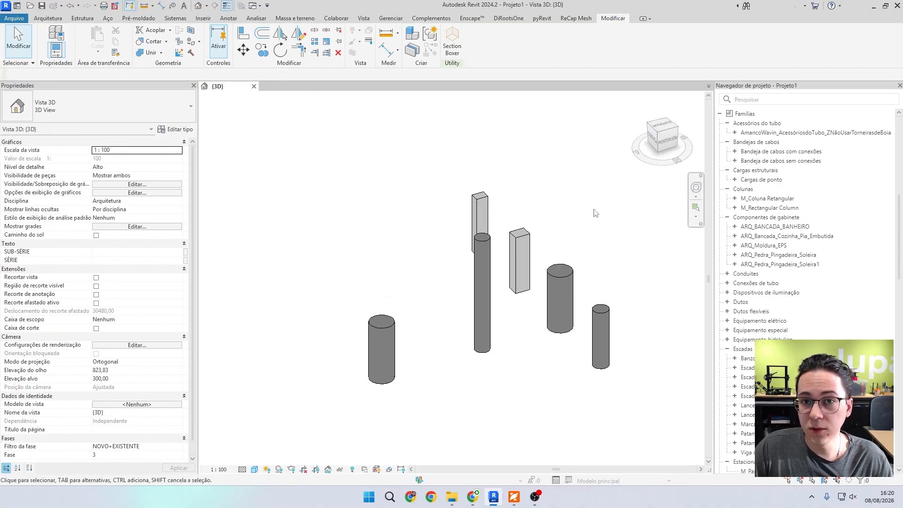
middle_click_drag(395, 237, 574, 276, "shift")
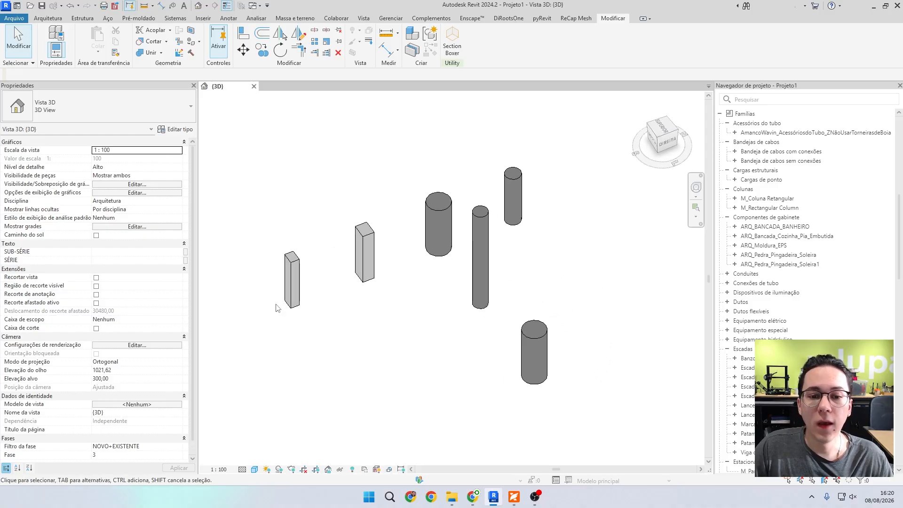
left_click(298, 287)
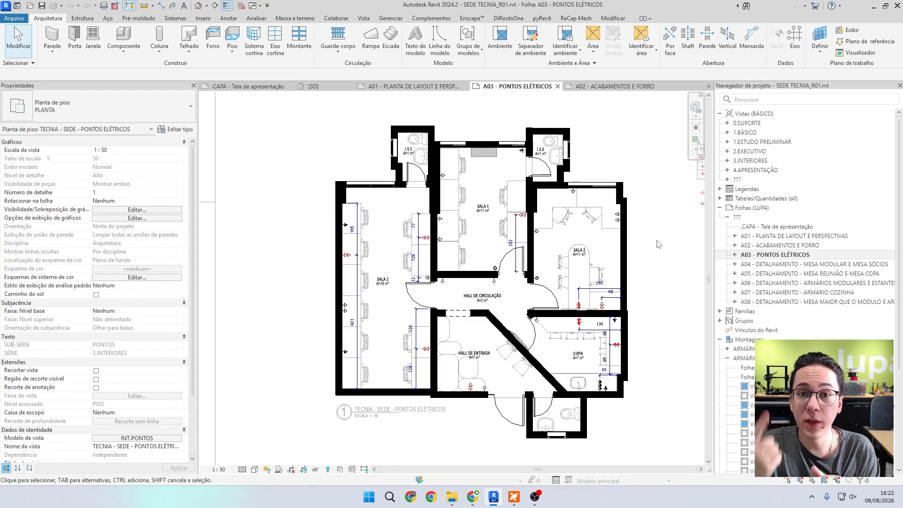
- Examine the Mobiliário halftone (Meio-tom) setting in the INT.PONTOS view template's model graphics overrides, and close the template
left_click(171, 441)
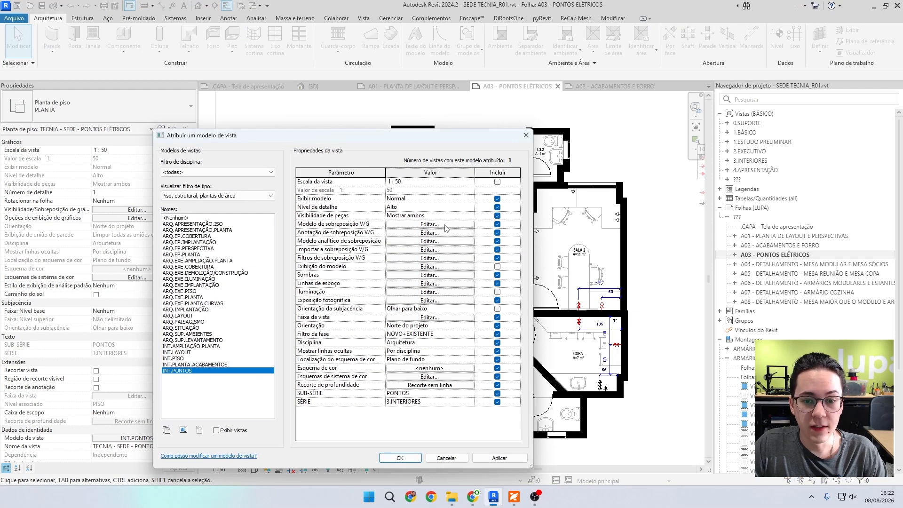
left_click(445, 229)
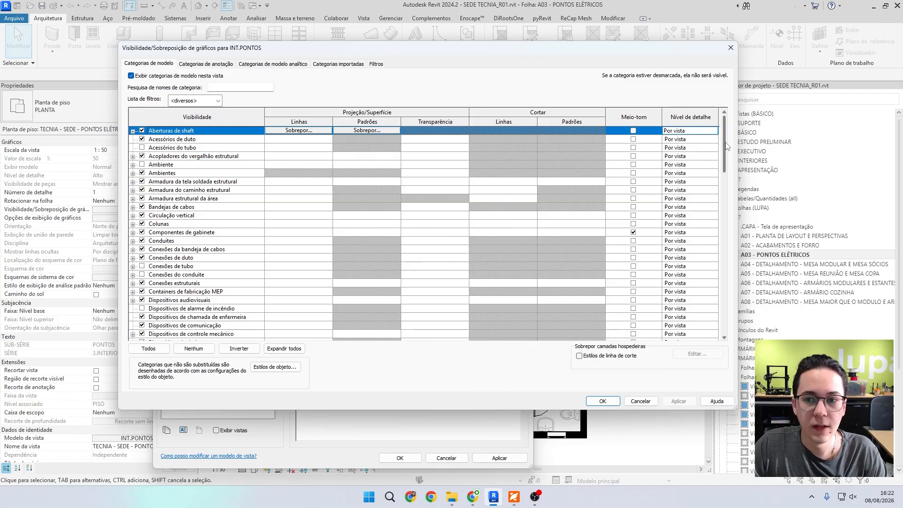
scroll(724, 150, "down", 1)
scroll(726, 146, "up", 1)
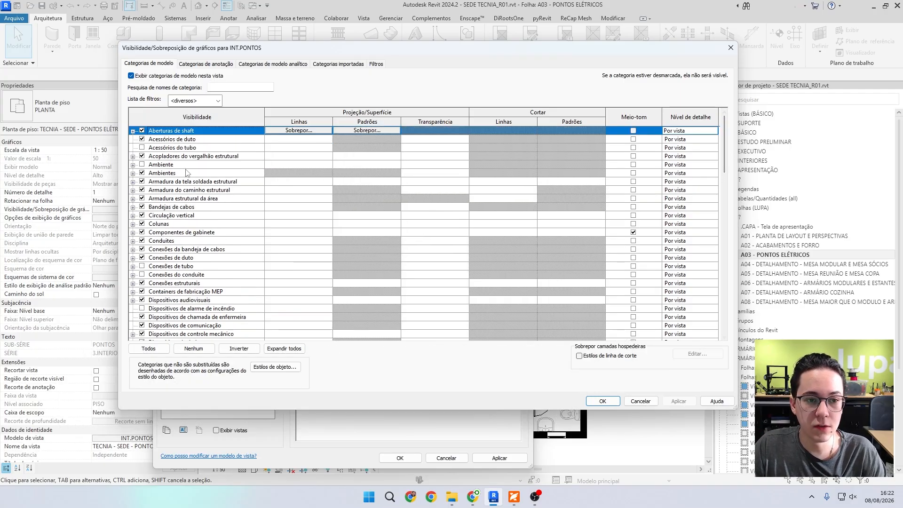
scroll(306, 198, "down", 2)
scroll(232, 222, "down", 3)
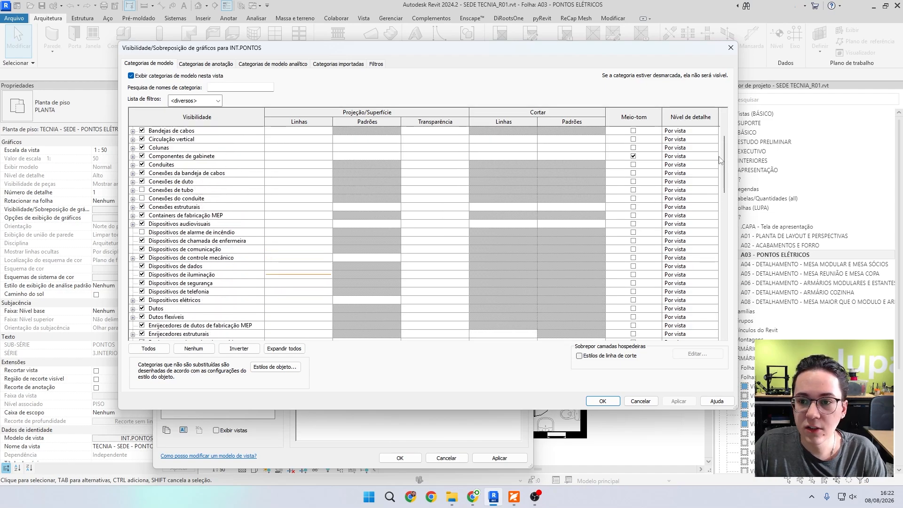
left_click_drag(725, 159, 717, 254)
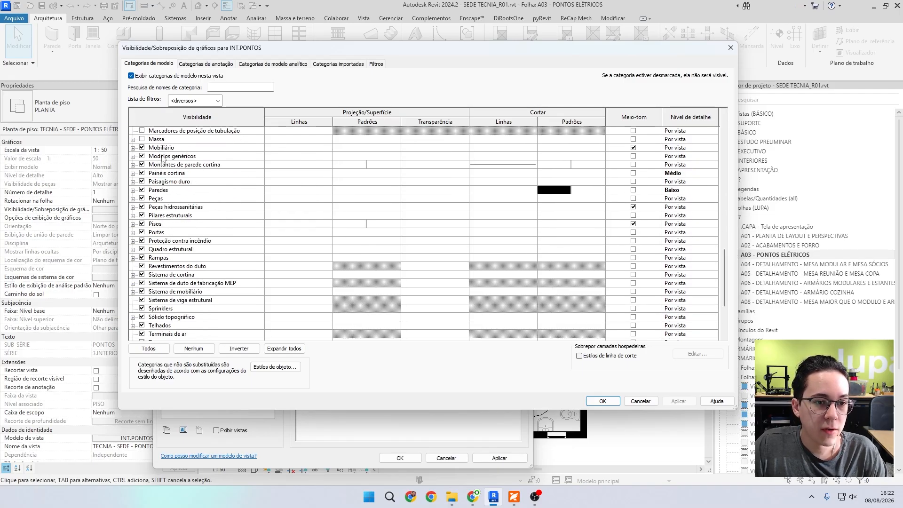
left_click(173, 148)
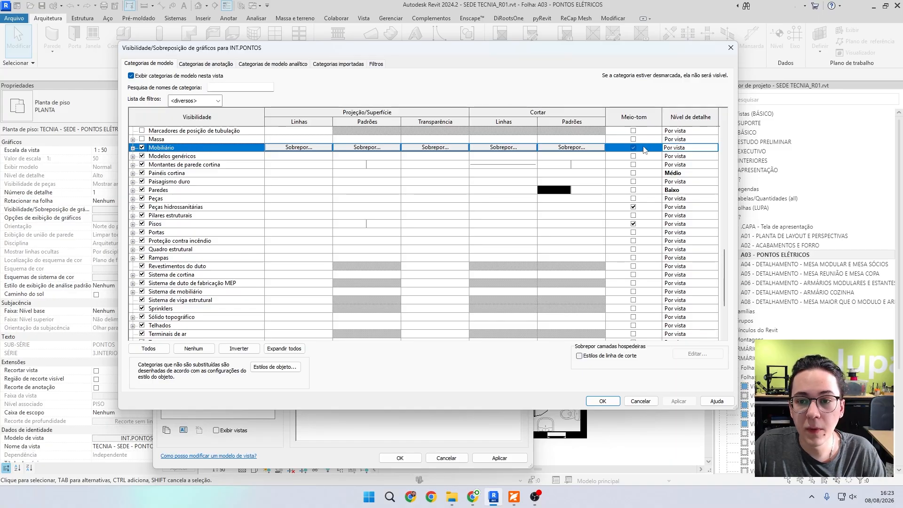
left_click(731, 48)
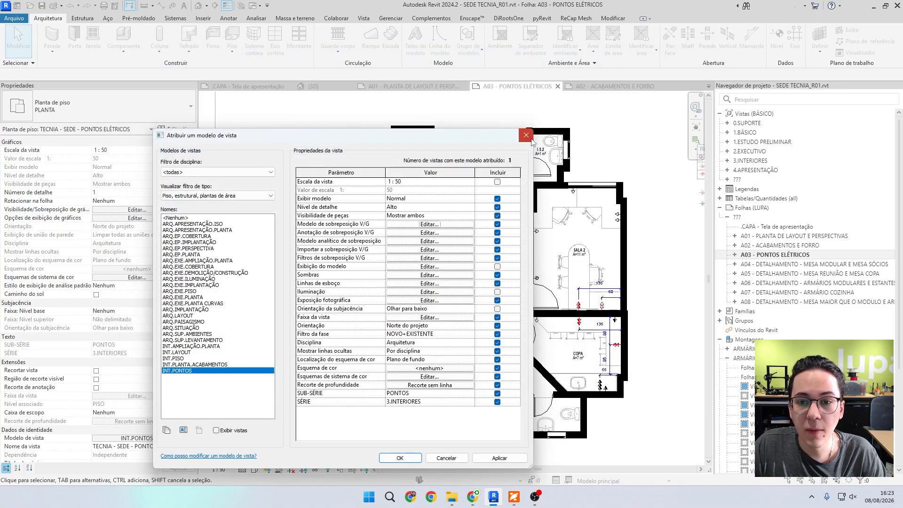
left_click(400, 457)
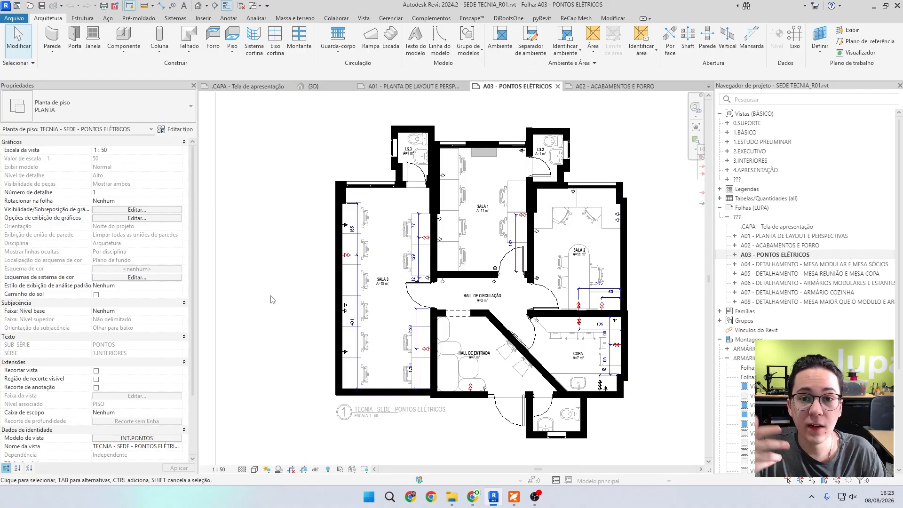
- Reopen the INT.PONTOS view template's model graphics overrides and examine the settings for Paredes and Pisos
left_click(164, 439)
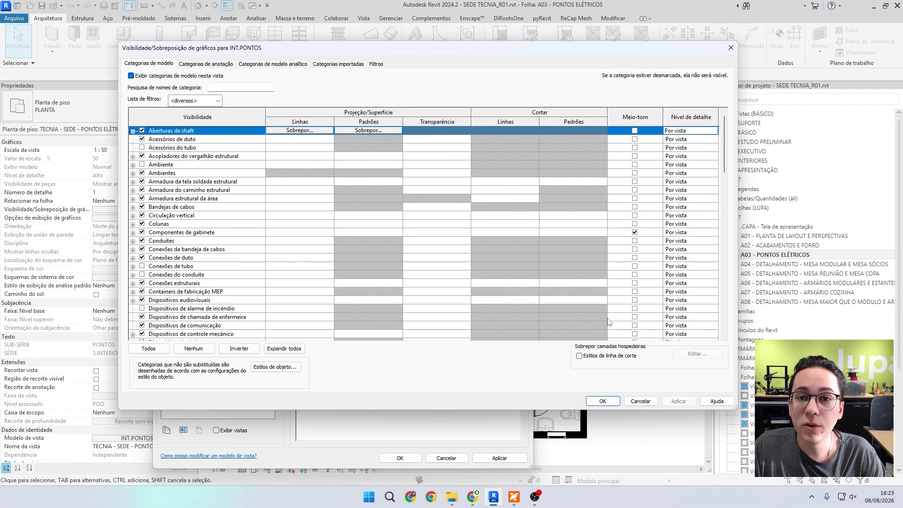
left_click_drag(730, 128, 730, 262)
left_click(193, 193)
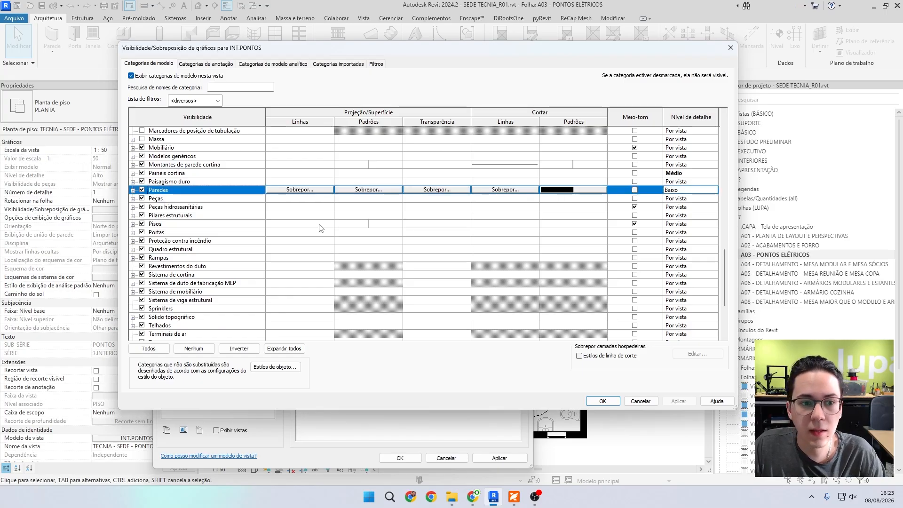
left_click(207, 225)
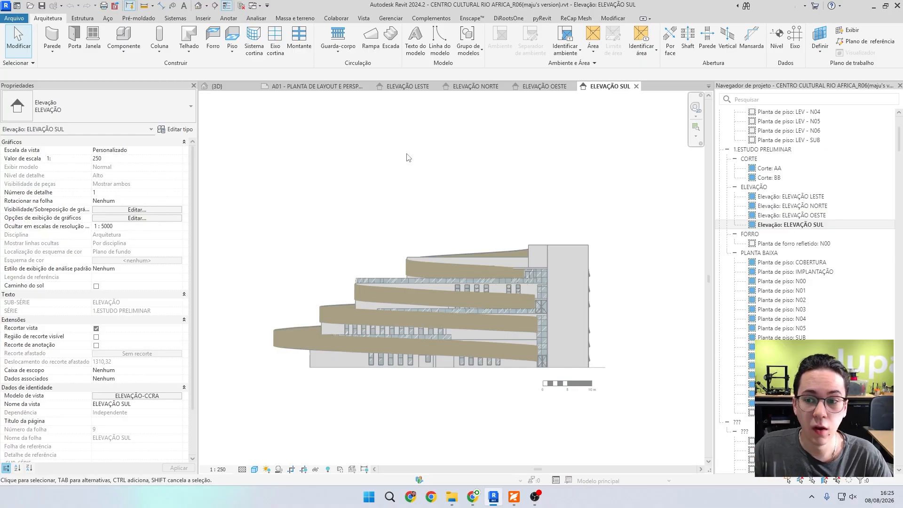
- Review the ELEVAÇÃO SUL view and open the ELEVAÇÃO OESTE, ELEVAÇÃO NORTE and ELEVAÇÃO LESTE views to compare them
middle_click_drag(511, 212, 530, 191)
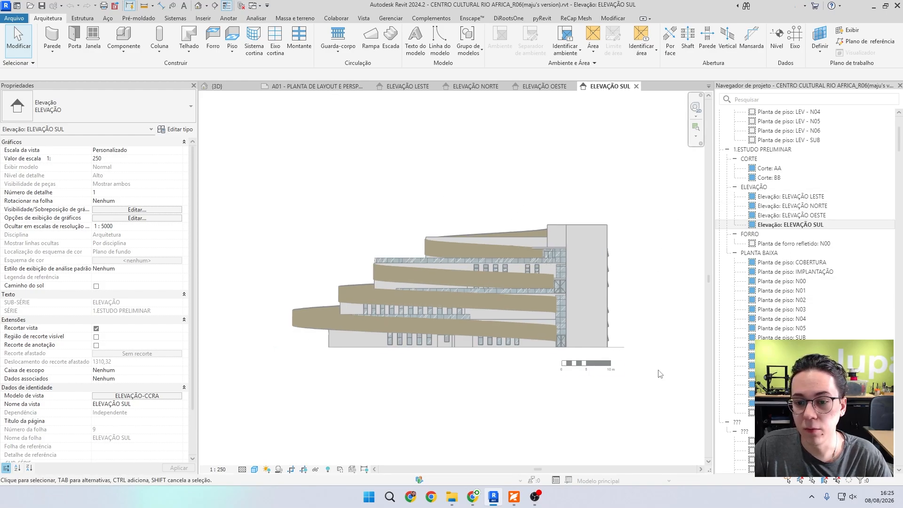
scroll(469, 382, "up", 1)
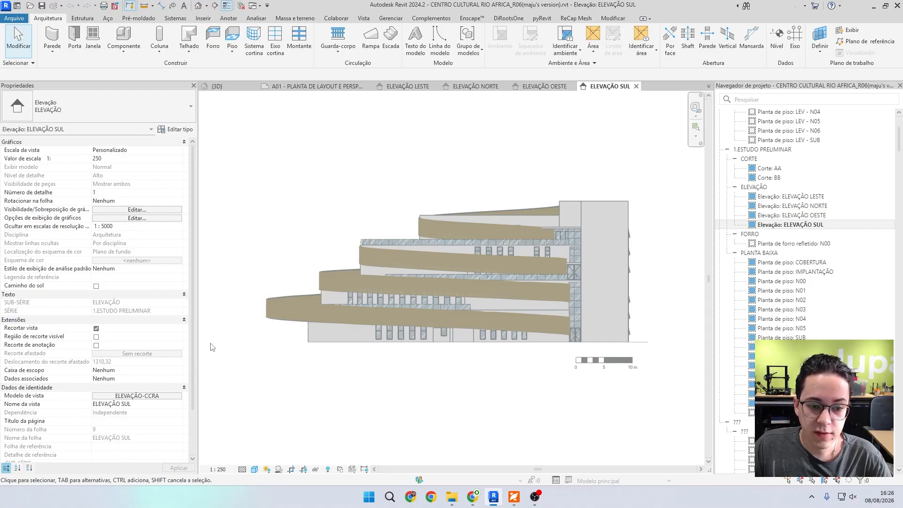
double_click(799, 215)
double_click(795, 205)
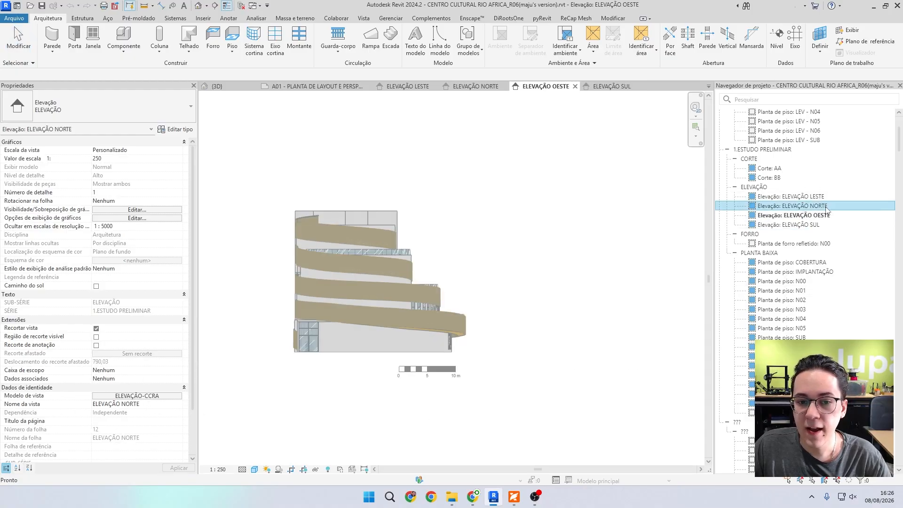
double_click(799, 196)
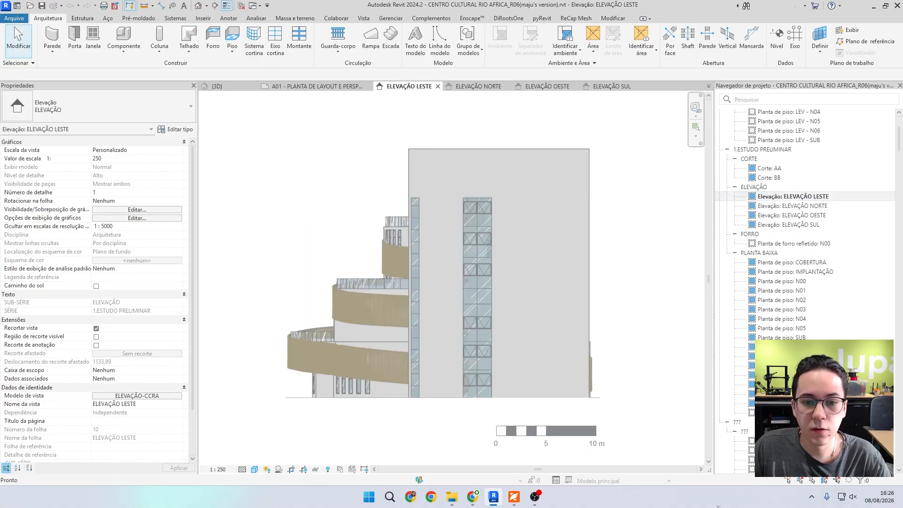